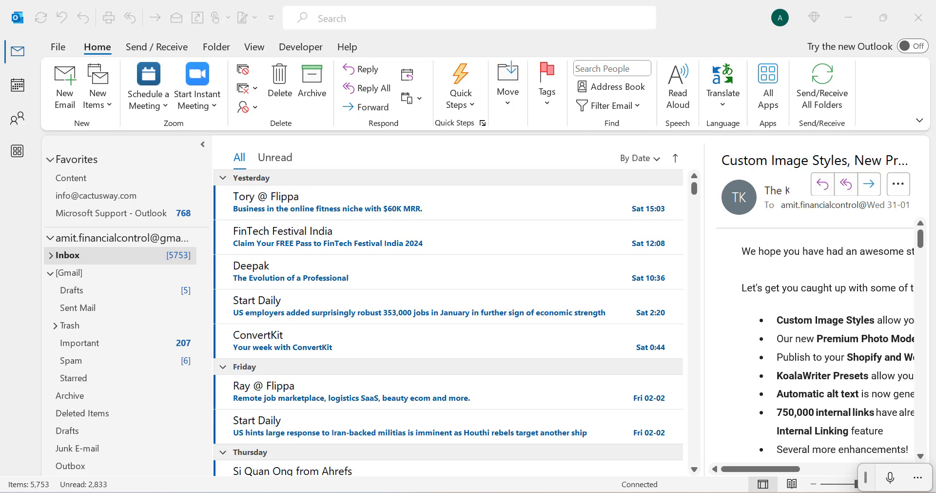
Check the computer's Wi-Fi connection status in the Windows quick settings.
{"action": "left_click", "coordinate": [805, 490]}
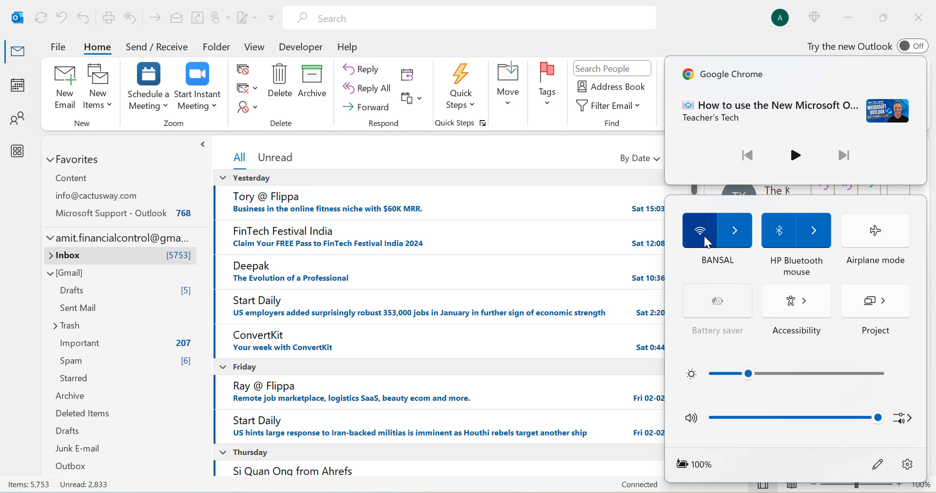
{"action": "left_click", "coordinate": [734, 233]}
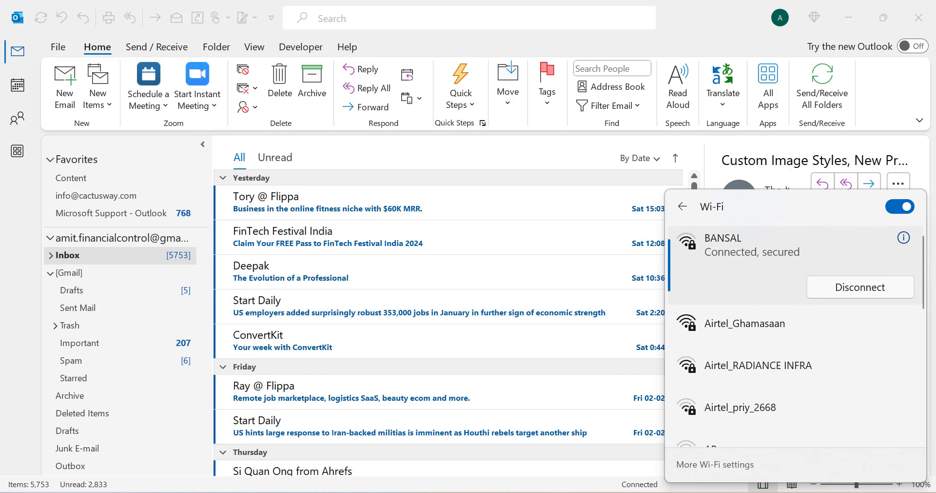
{"action": "key", "text": "Escape"}
Switch to Google Chrome and load google.com to test the internet connection.
{"action": "mouse_move", "coordinate": [344, 492]}
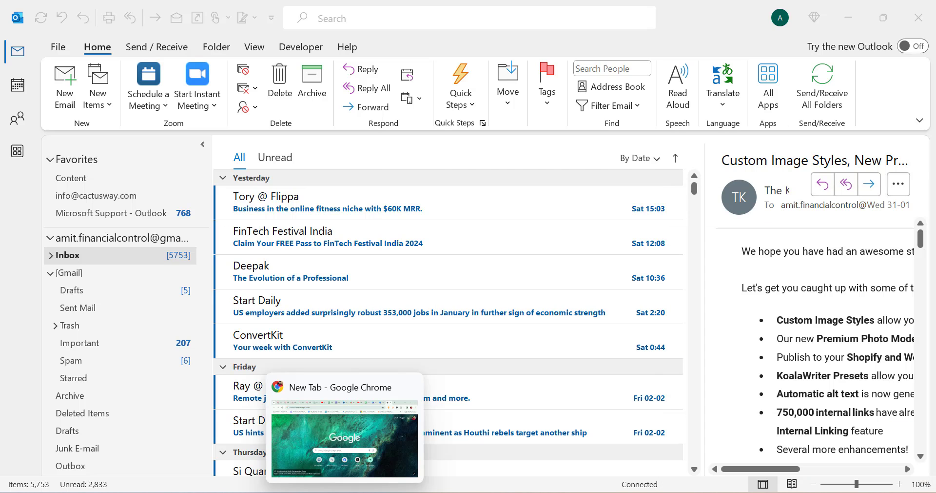
{"action": "left_click", "coordinate": [344, 439]}
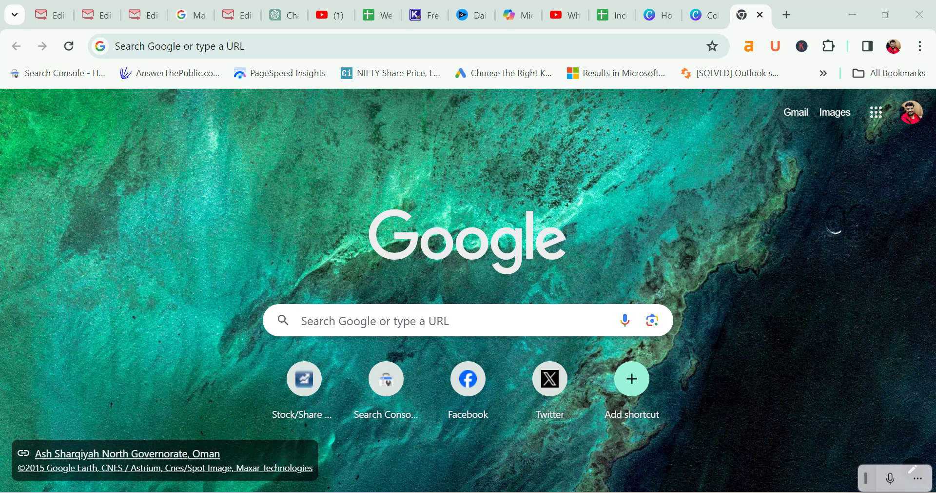
{"action": "left_click", "coordinate": [574, 49]}
{"action": "type", "text": "google.com"}
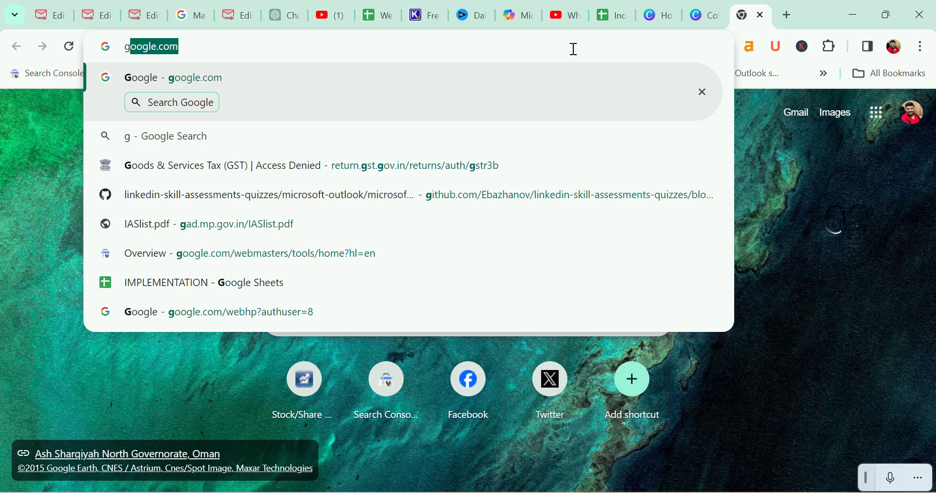
{"action": "key", "text": "Return"}
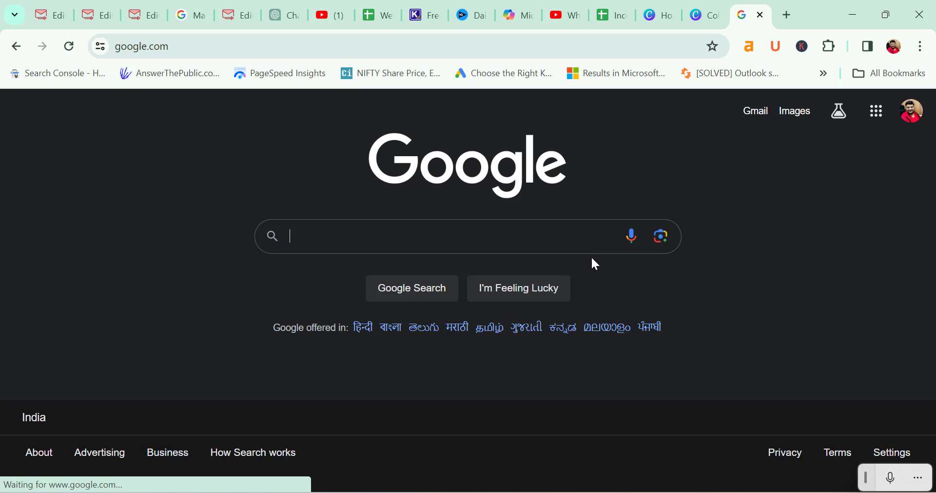
Switch back to Outlook and display the send/receive commands to check the Work Offline setting.
{"action": "key", "text": "alt+Tab"}
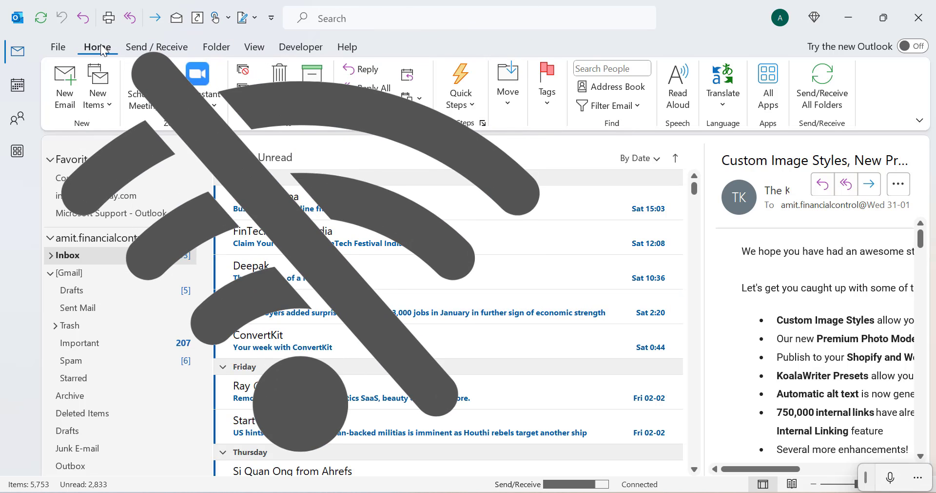
{"action": "left_click", "coordinate": [152, 47]}
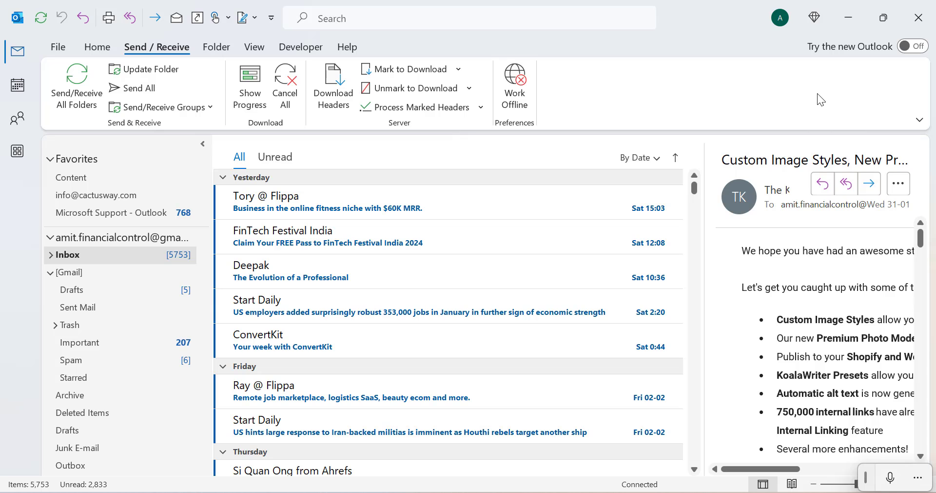
Open the %localappdata%\Microsoft\Outlook folder through the Windows Run dialog.
{"action": "key", "text": "super+r"}
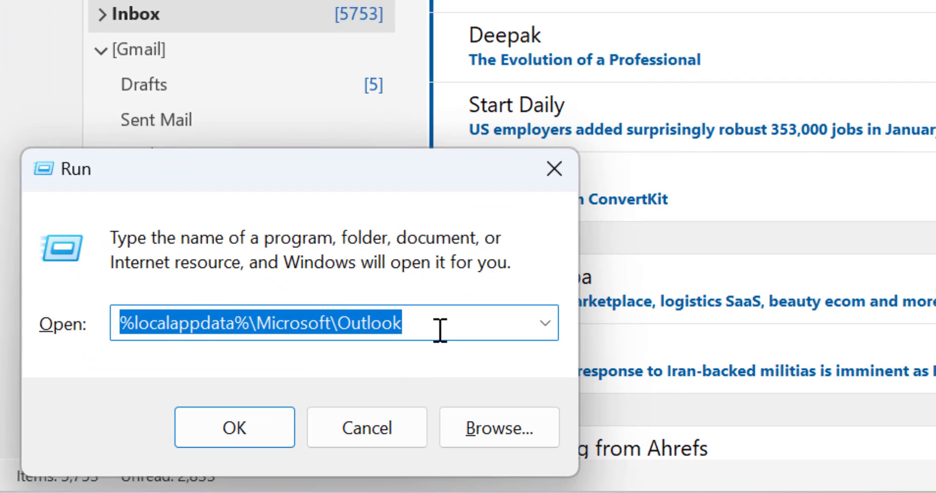
{"action": "left_click", "coordinate": [219, 412]}
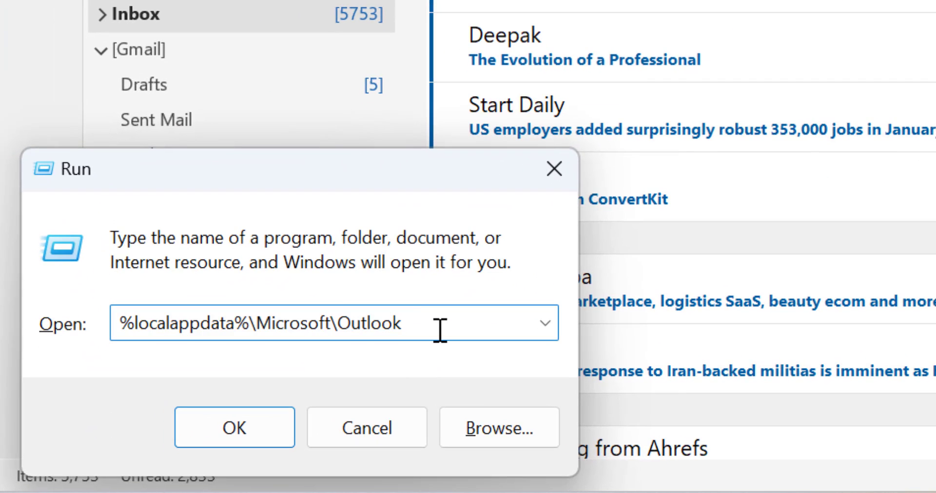
{"action": "key", "text": "BackSpace"}
{"action": "type", "text": "k"}
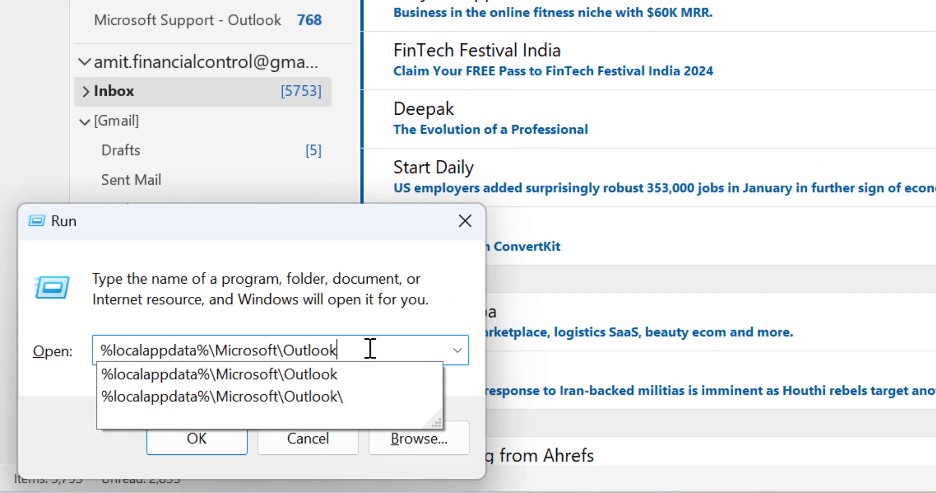
{"action": "key", "text": "Return"}
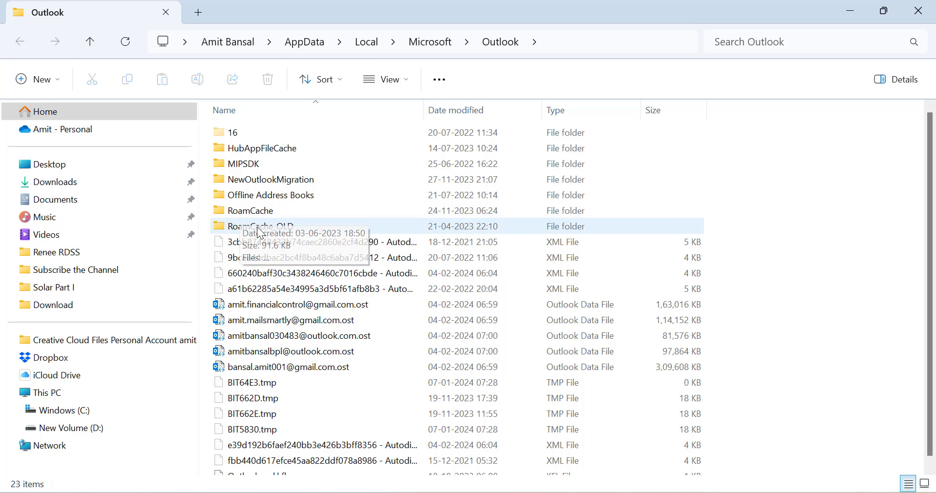
Try to delete the RoamCache and RoamCache_OLD folders with administrator permission, then close the folder window.
{"action": "key", "text": "shift+Up"}
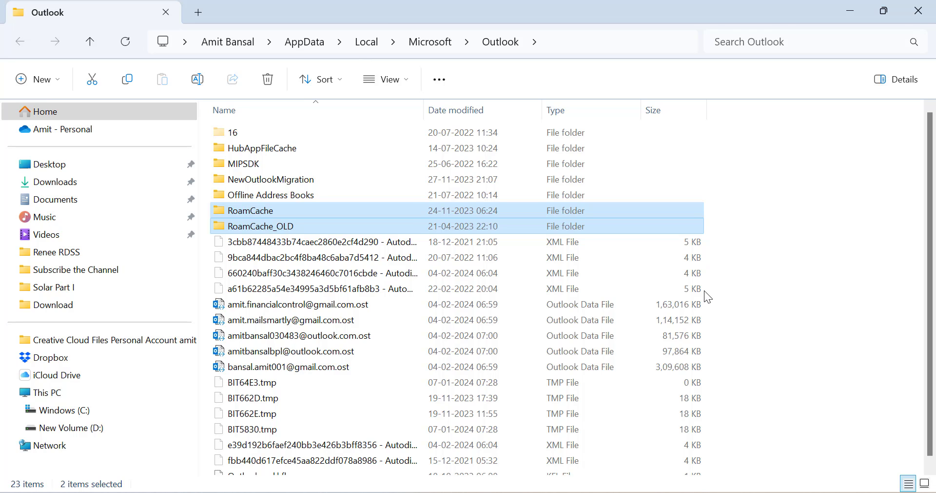
{"action": "key", "text": "Delete"}
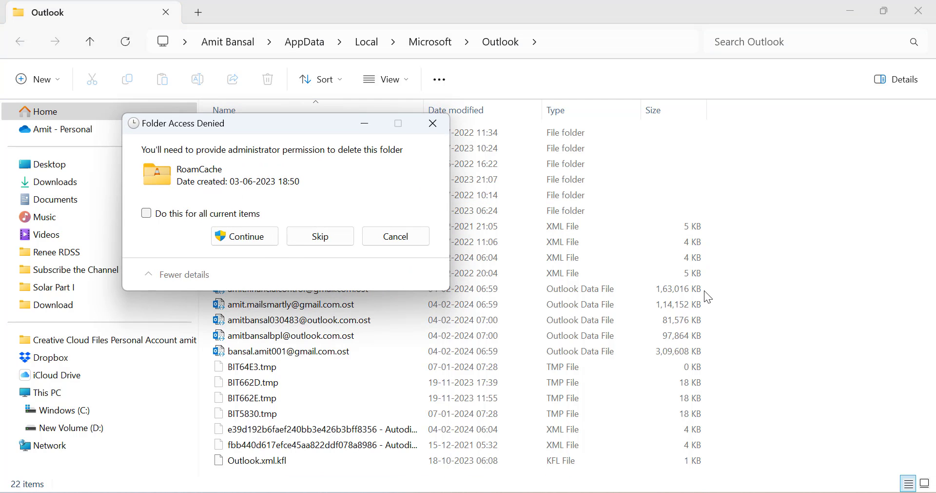
{"action": "left_click", "coordinate": [259, 239]}
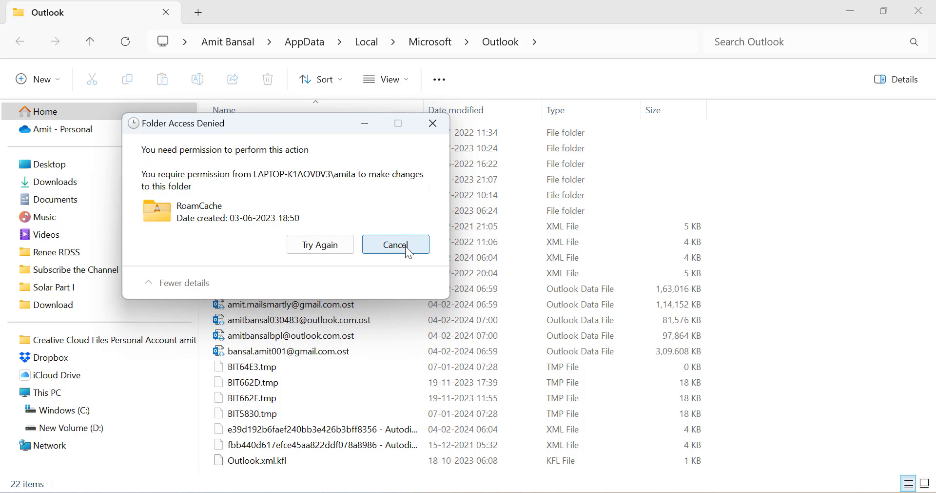
{"action": "left_click", "coordinate": [407, 250]}
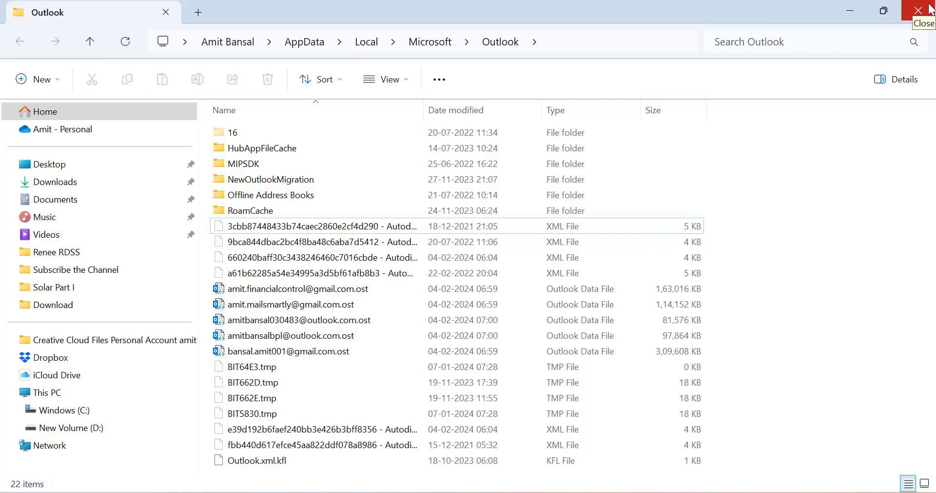
{"action": "left_click", "coordinate": [932, 8]}
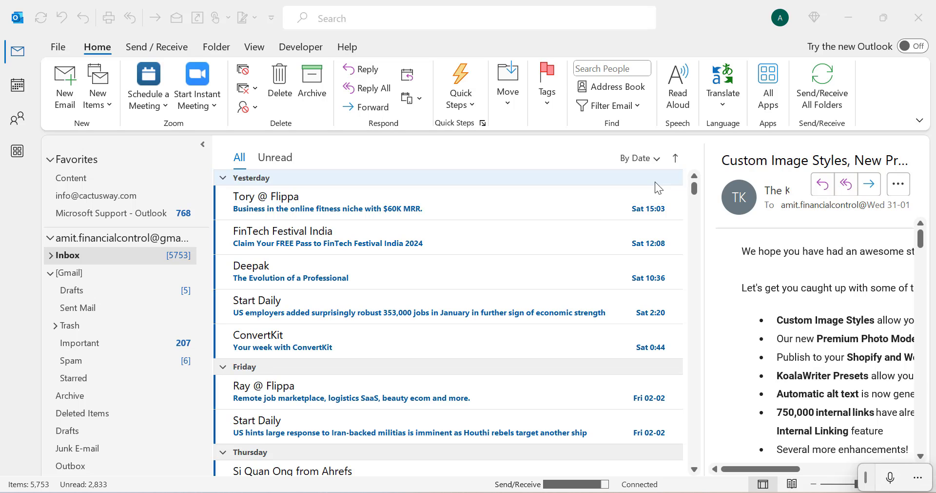
Run a manual send and receive for all folders in Outlook.
{"action": "mouse_move", "coordinate": [674, 187]}
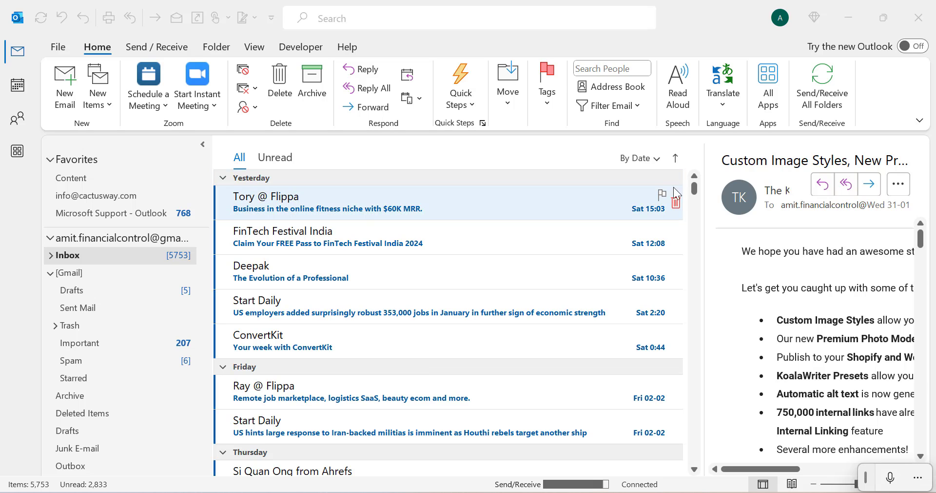
{"action": "left_click", "coordinate": [109, 53]}
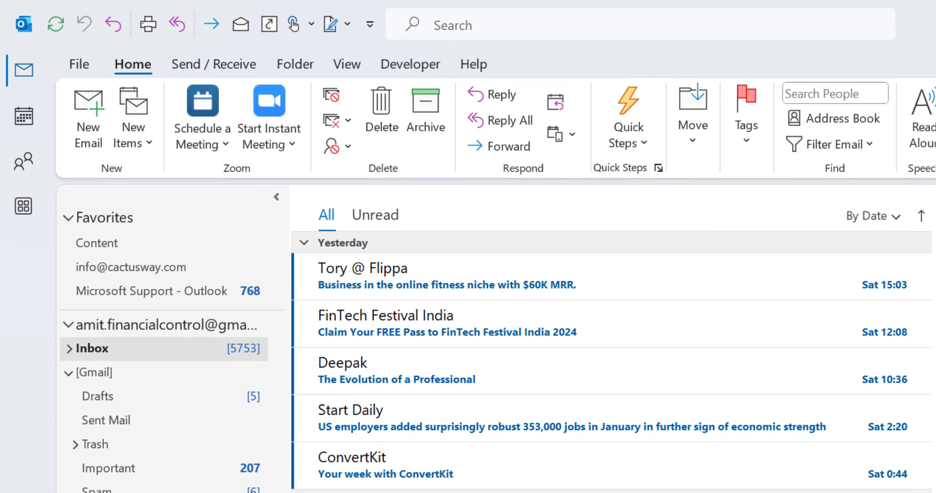
{"action": "left_click", "coordinate": [217, 71]}
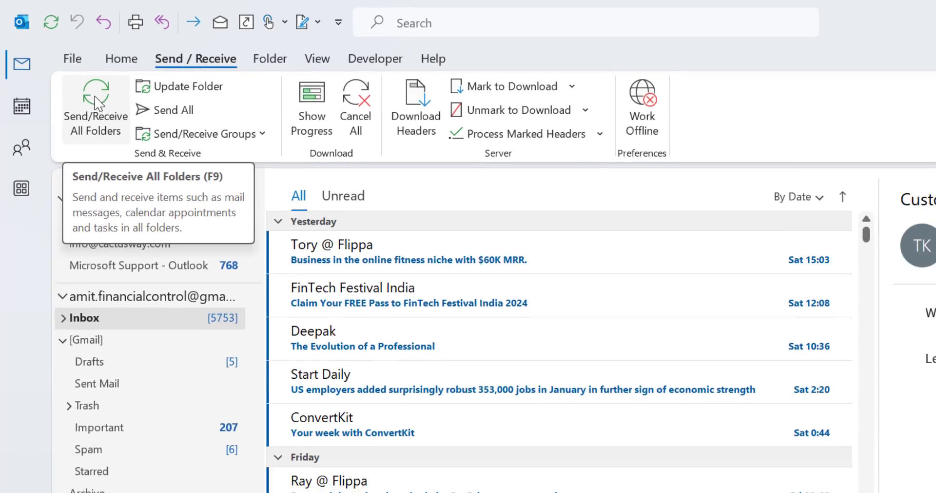
{"action": "left_click", "coordinate": [90, 134]}
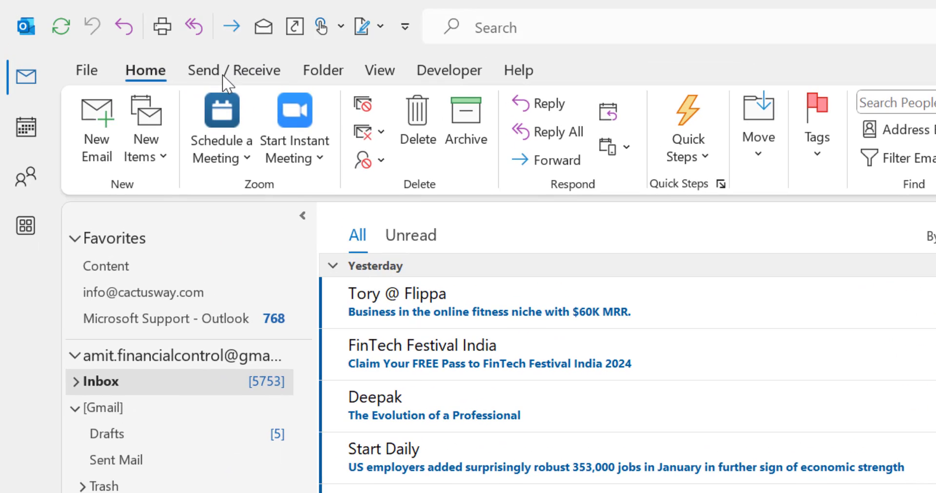
Open the definitions of the Send/Receive groups.
{"action": "left_click", "coordinate": [208, 72]}
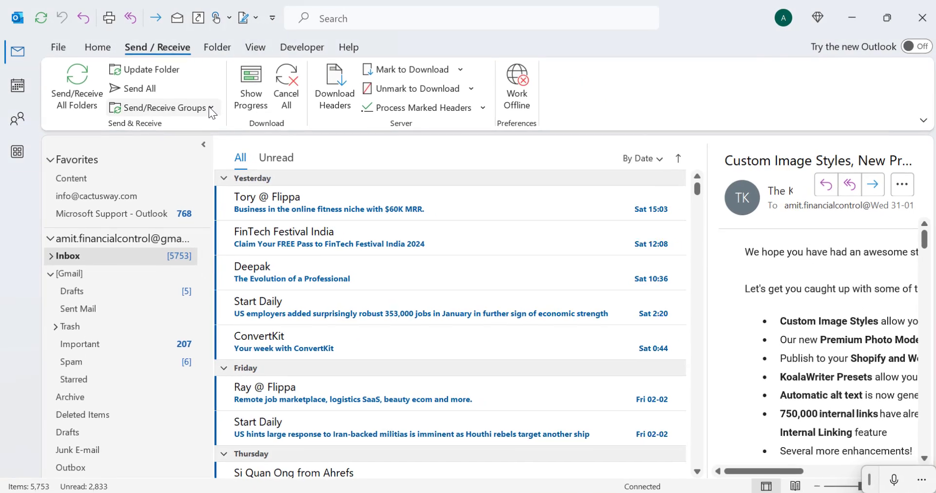
{"action": "left_click", "coordinate": [211, 108]}
{"action": "scroll", "coordinate": [174, 370], "scroll_direction": "down", "scroll_amount": 3}
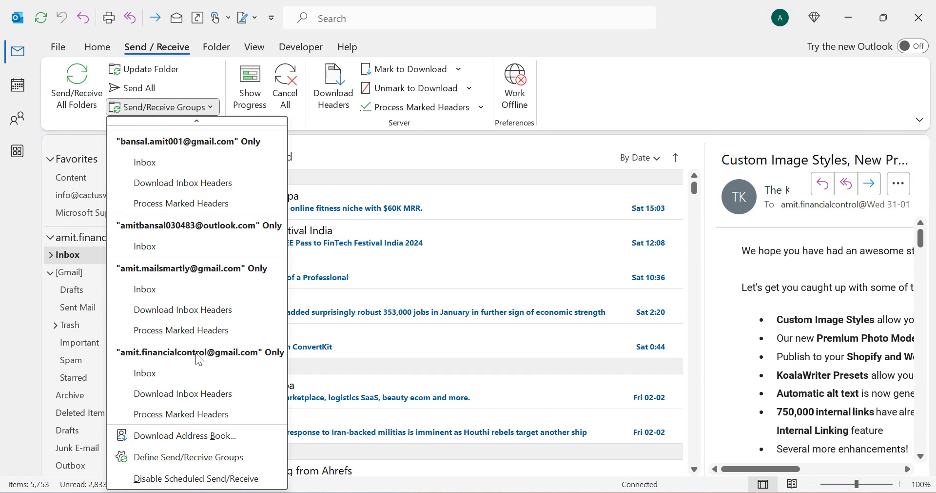
{"action": "left_click", "coordinate": [156, 462]}
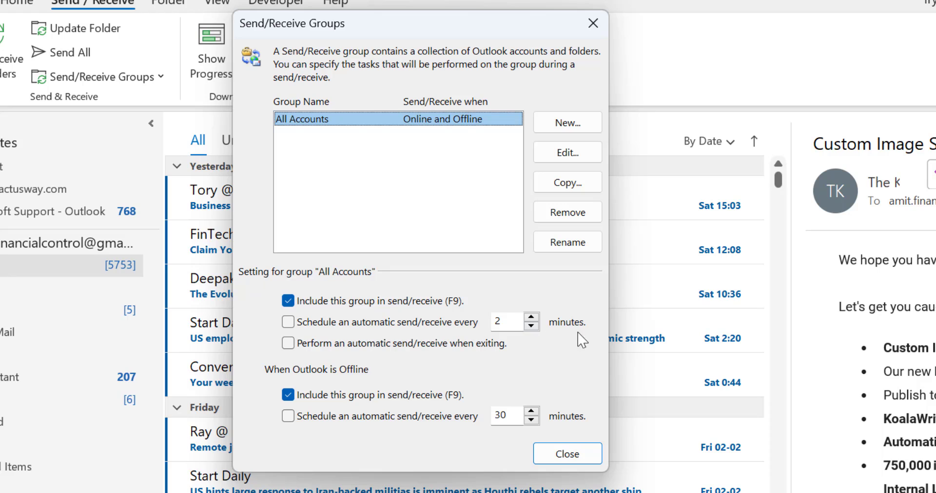
Schedule an automatic send/receive every 3 minutes for the All Accounts group and close the group settings.
{"action": "left_click", "coordinate": [531, 316]}
{"action": "left_click", "coordinate": [531, 316]}
{"action": "left_click", "coordinate": [531, 316]}
{"action": "left_click", "coordinate": [531, 316]}
{"action": "left_click", "coordinate": [531, 316]}
{"action": "left_click", "coordinate": [531, 325]}
{"action": "left_click", "coordinate": [532, 325]}
{"action": "left_click", "coordinate": [531, 325]}
{"action": "left_click", "coordinate": [531, 325]}
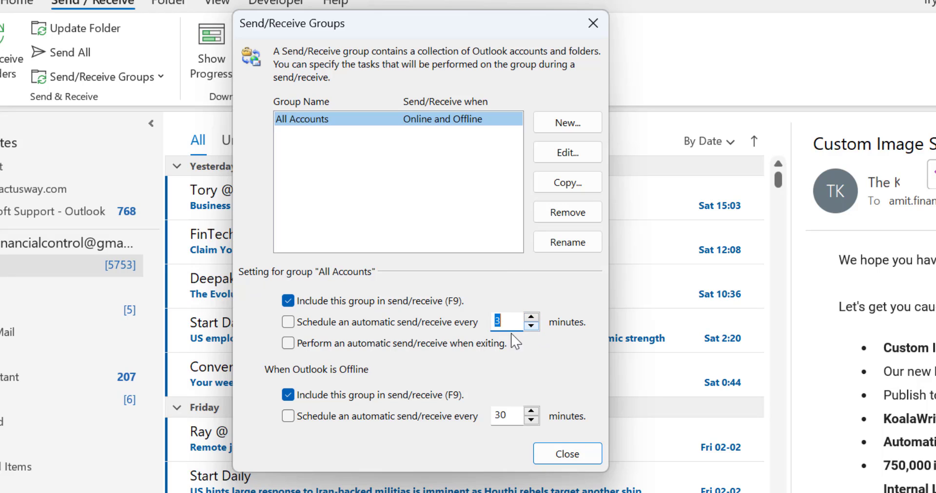
{"action": "left_click", "coordinate": [288, 322]}
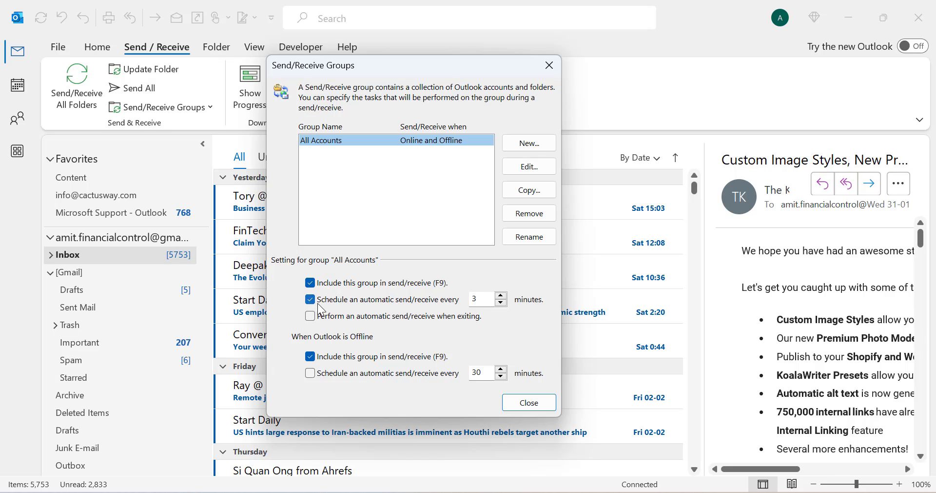
{"action": "left_click", "coordinate": [530, 402]}
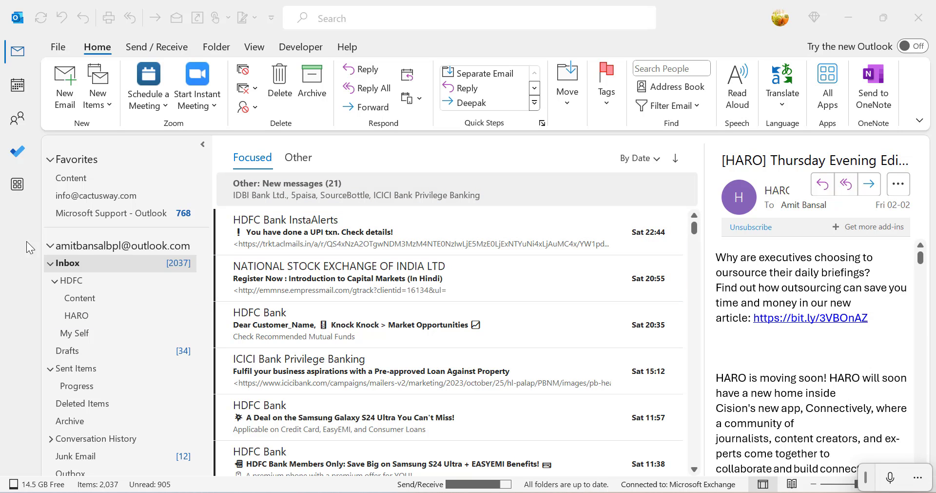
Open the Junk Email folder and show the junk options for the message "Watch Yesterday's Webinar Recording Here...".
{"action": "left_click", "coordinate": [74, 263]}
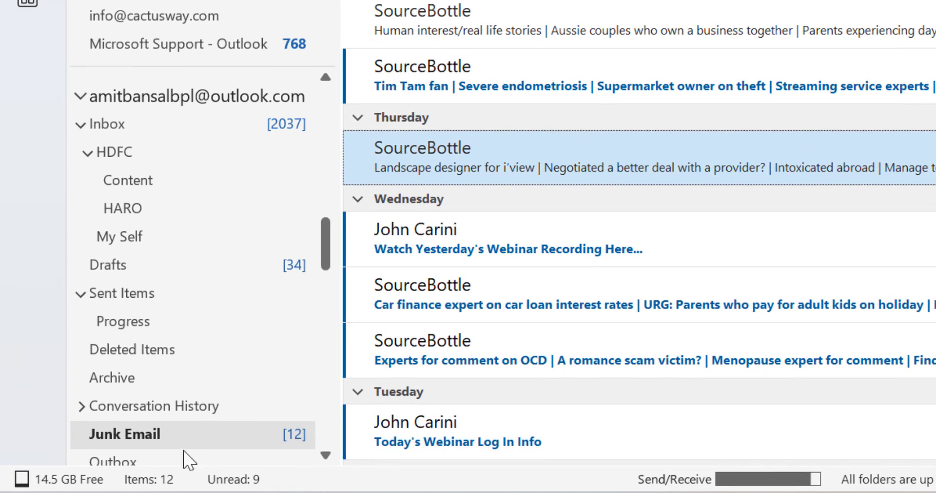
{"action": "left_click", "coordinate": [147, 436]}
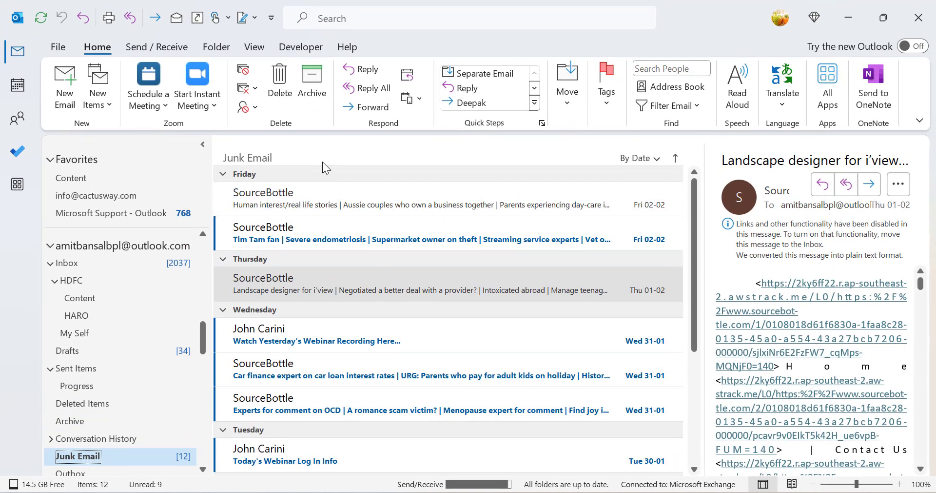
{"action": "left_click", "coordinate": [333, 330]}
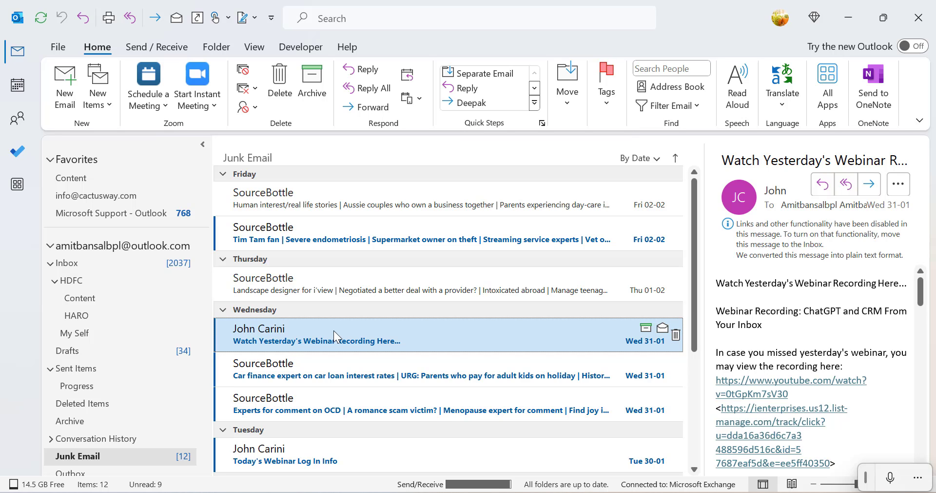
{"action": "right_click", "coordinate": [334, 329]}
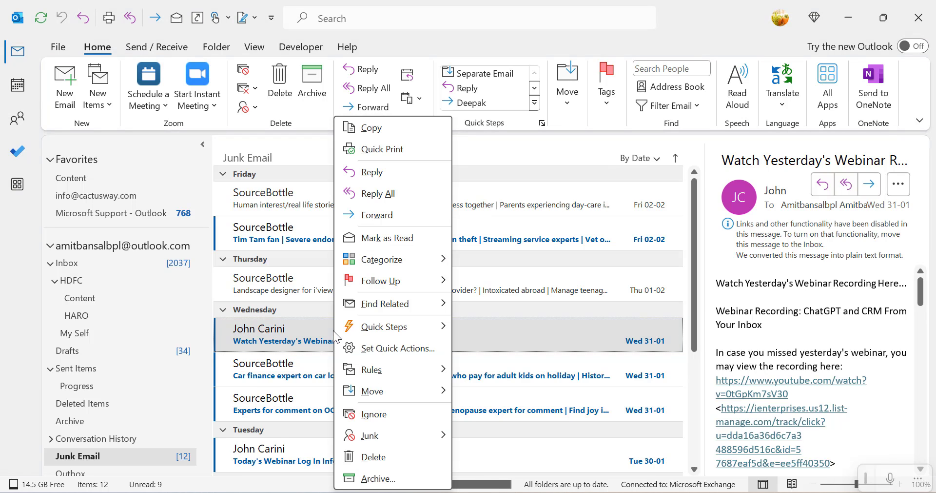
{"action": "mouse_move", "coordinate": [401, 432]}
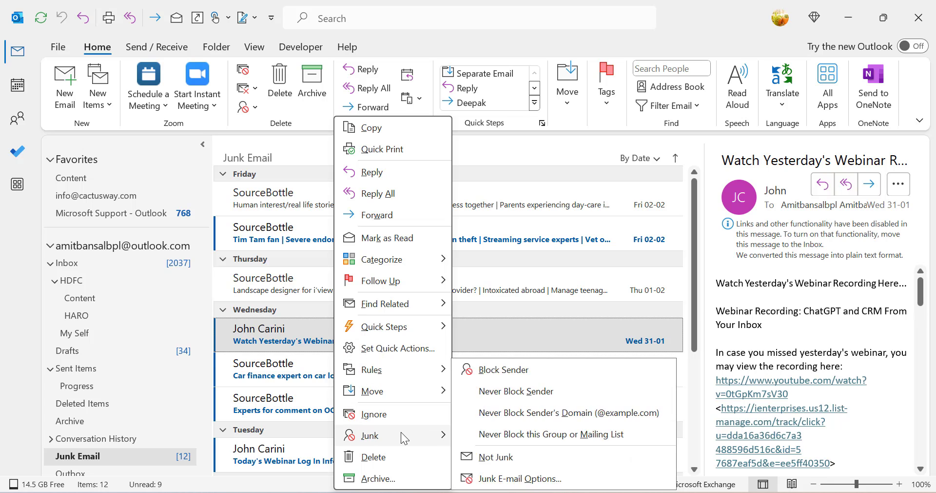
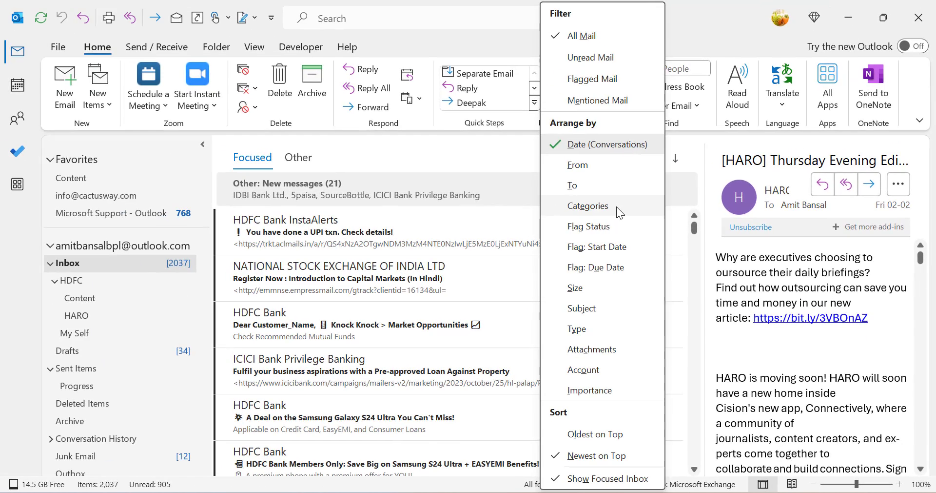
Arrange the inbox messages by Subject and return to the beginning of the list.
{"action": "left_click", "coordinate": [603, 303]}
{"action": "scroll", "coordinate": [498, 314], "scroll_direction": "up", "scroll_amount": 15}
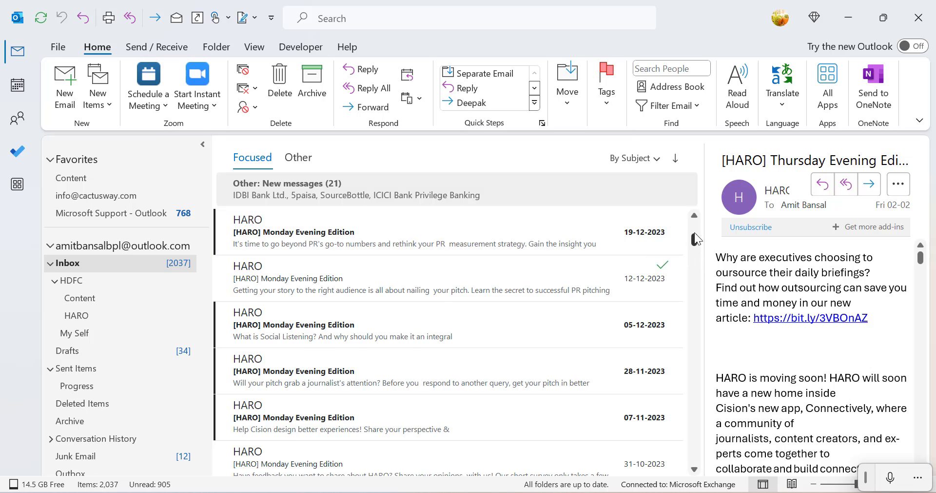
{"action": "left_click_drag", "start_coordinate": [694, 232], "coordinate": [698, 195]}
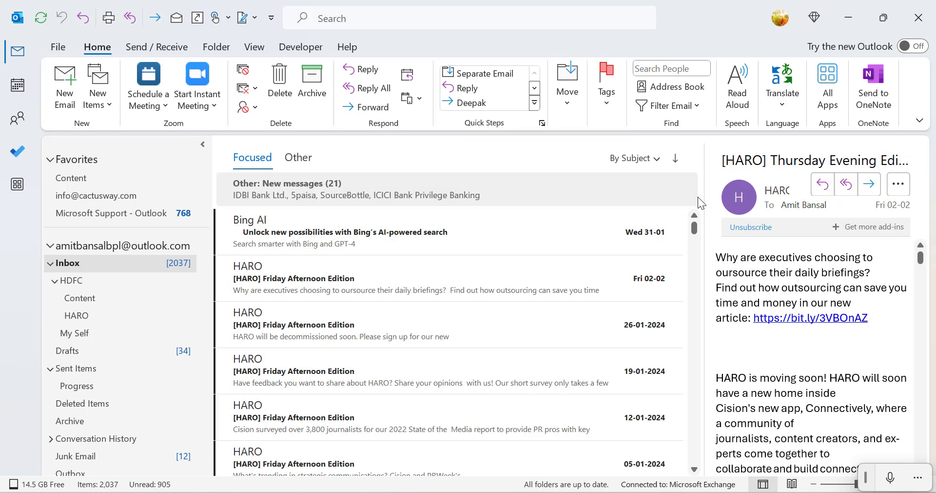
Arrange the inbox messages by Date (Conversations) instead of by Subject.
{"action": "scroll", "coordinate": [585, 298], "scroll_direction": "down", "scroll_amount": 3}
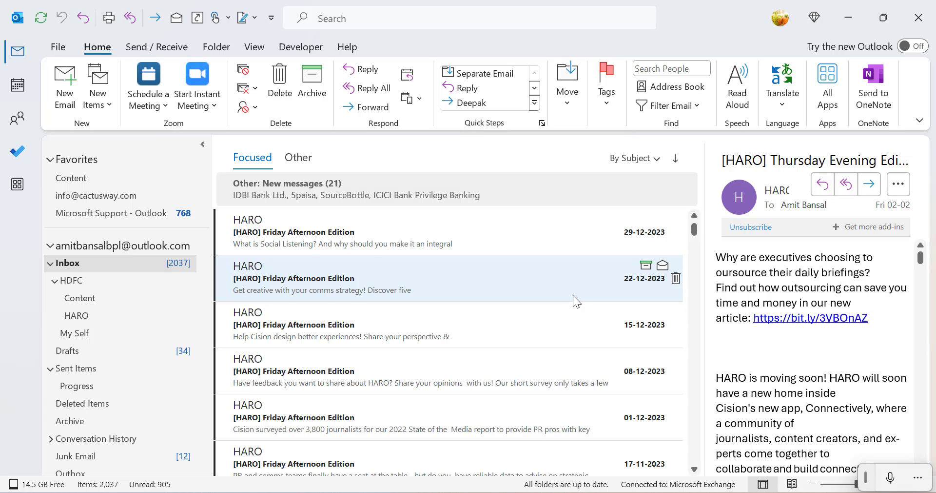
{"action": "scroll", "coordinate": [574, 295], "scroll_direction": "up", "scroll_amount": 3}
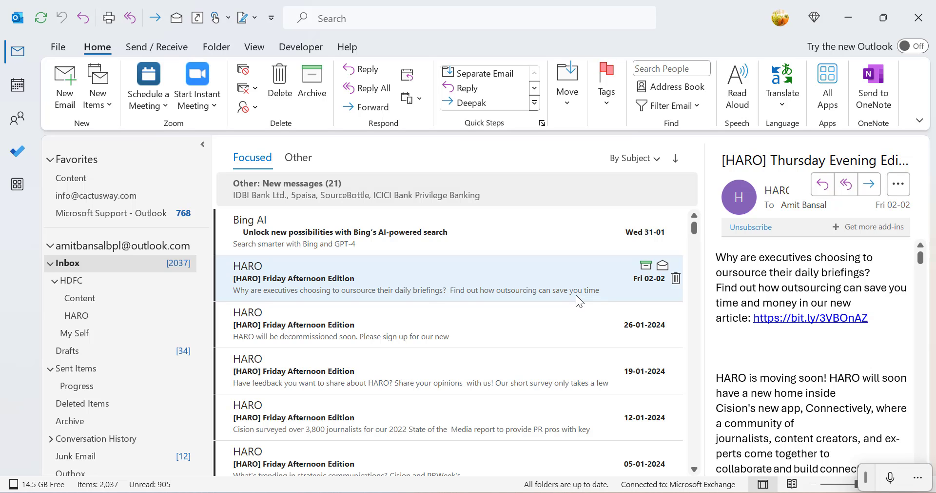
{"action": "left_click", "coordinate": [657, 159]}
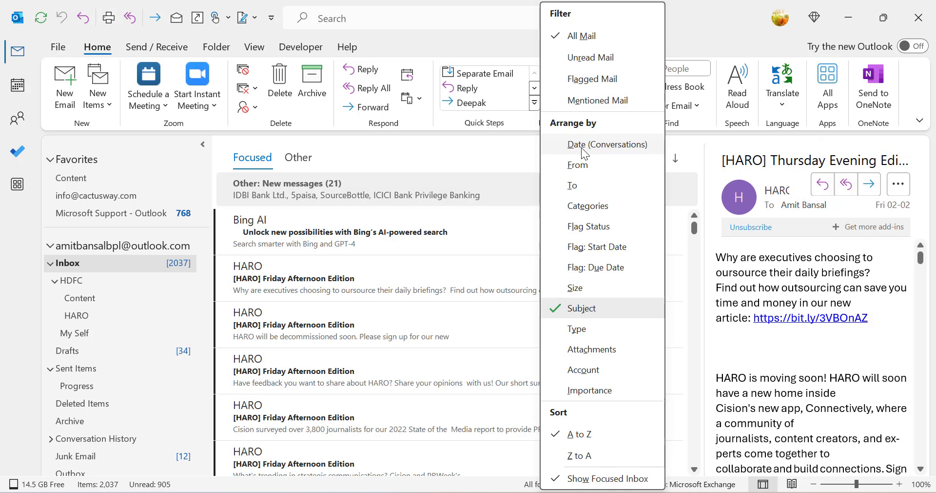
{"action": "left_click", "coordinate": [584, 149]}
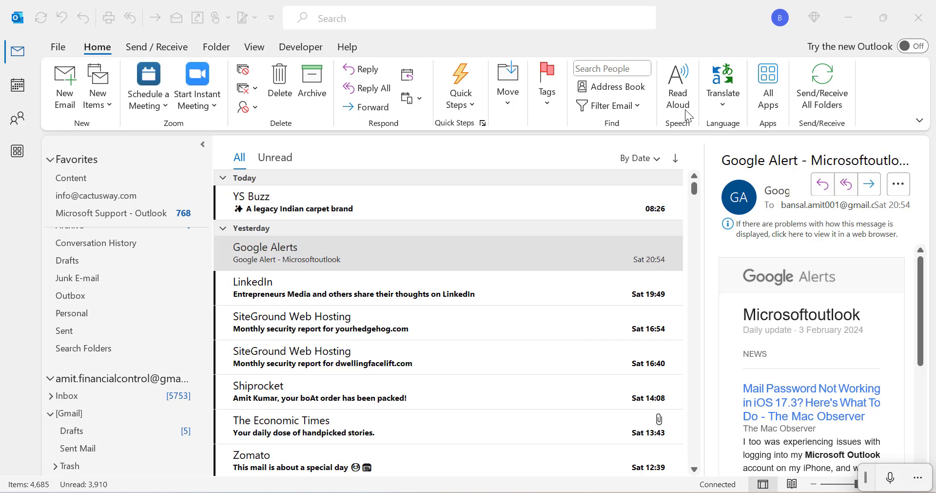
Open Manage Rules & Alerts, examine the description of the Black Friday rule, and cancel the dialog without changing any rule.
{"action": "left_click", "coordinate": [101, 45]}
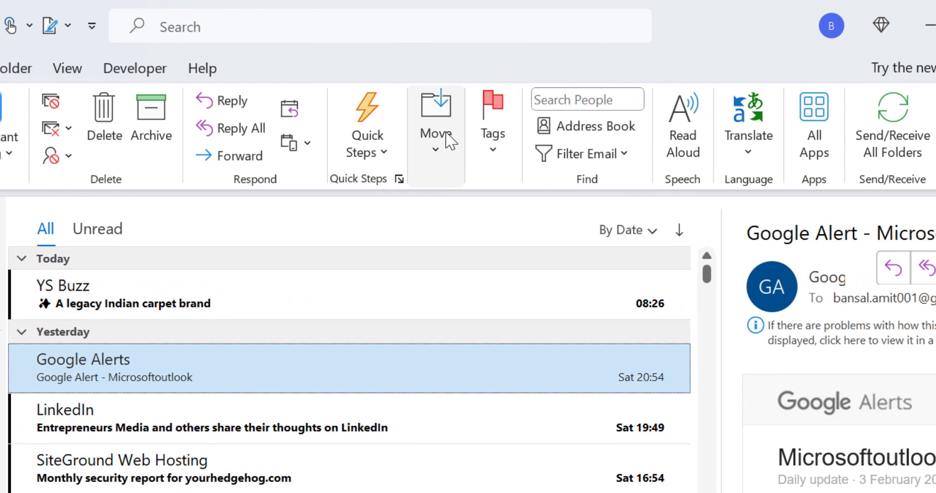
{"action": "left_click", "coordinate": [445, 170]}
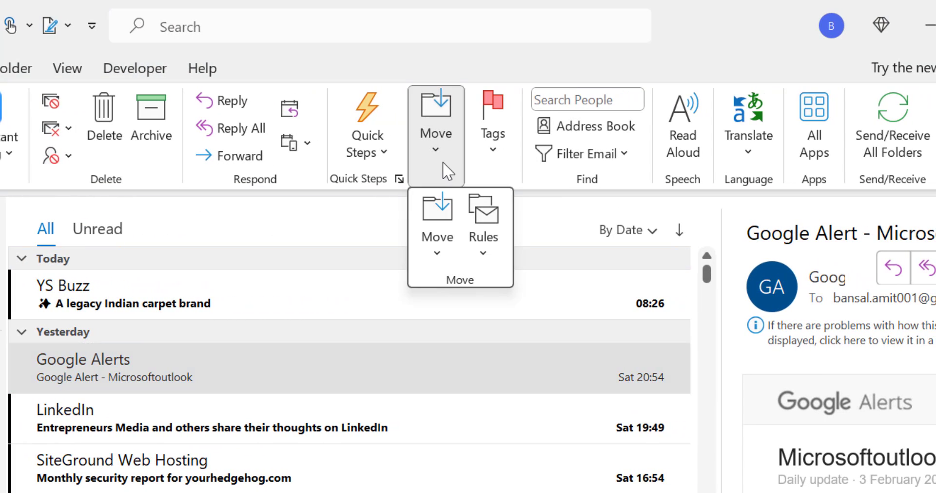
{"action": "left_click", "coordinate": [488, 254]}
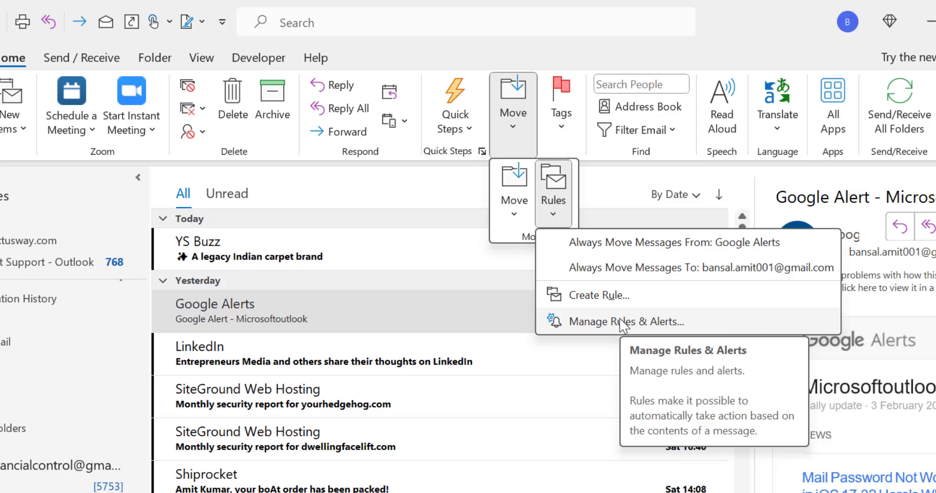
{"action": "left_click", "coordinate": [573, 373]}
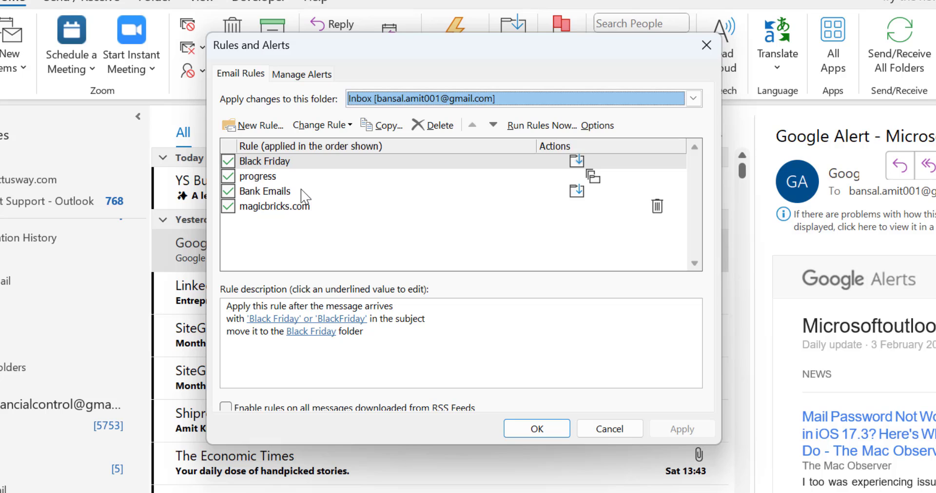
{"action": "left_click", "coordinate": [274, 162]}
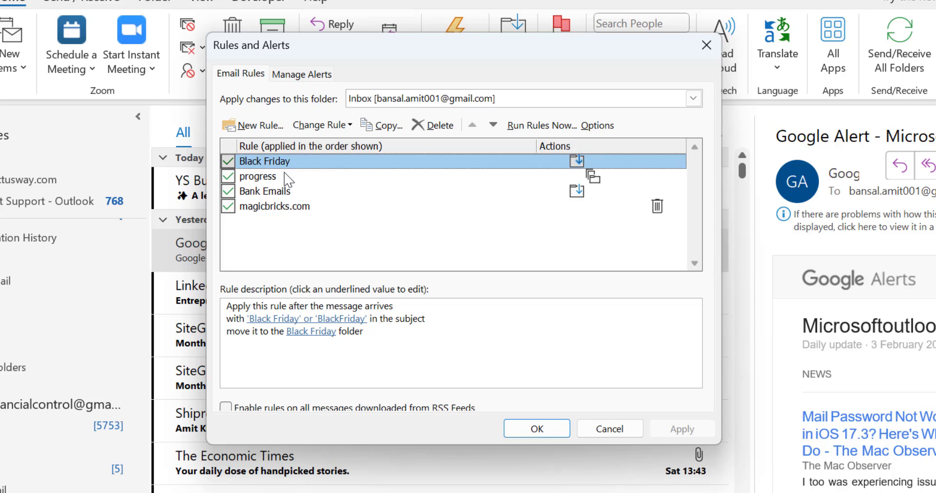
{"action": "left_click", "coordinate": [605, 431]}
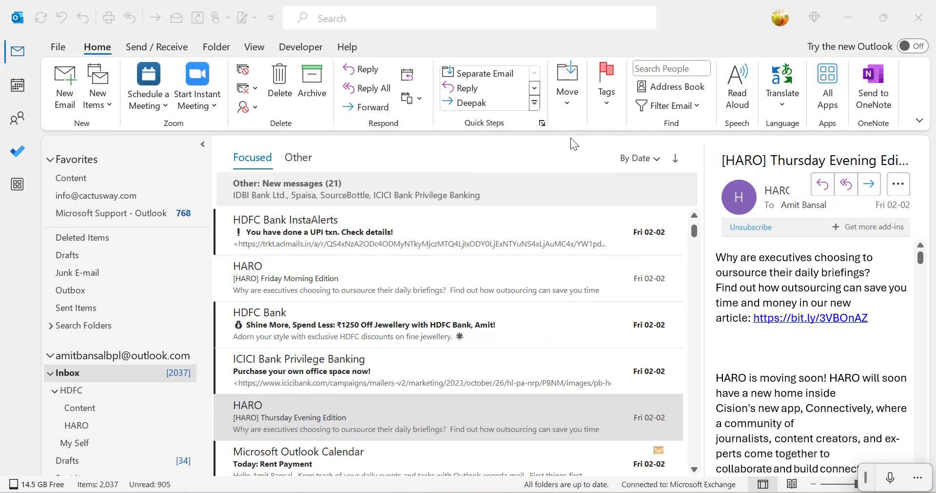
Open the Outlook.com account's Inbox, check the newest Focused messages and switch to the Other messages.
{"action": "left_click", "coordinate": [74, 376]}
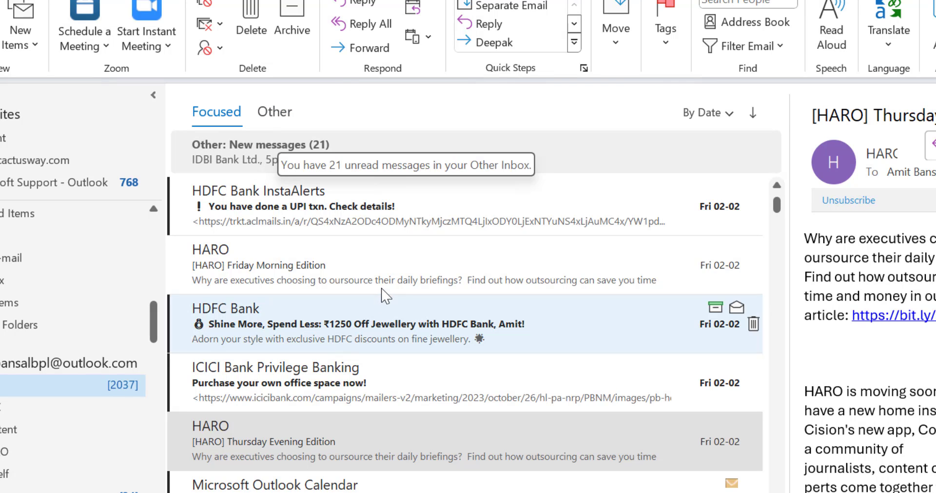
{"action": "scroll", "coordinate": [383, 294], "scroll_direction": "up", "scroll_amount": 5}
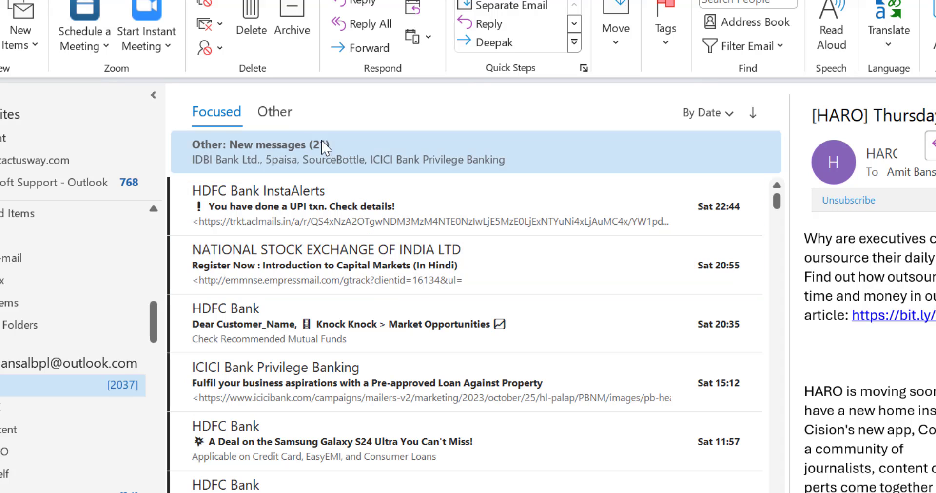
{"action": "left_click", "coordinate": [276, 116]}
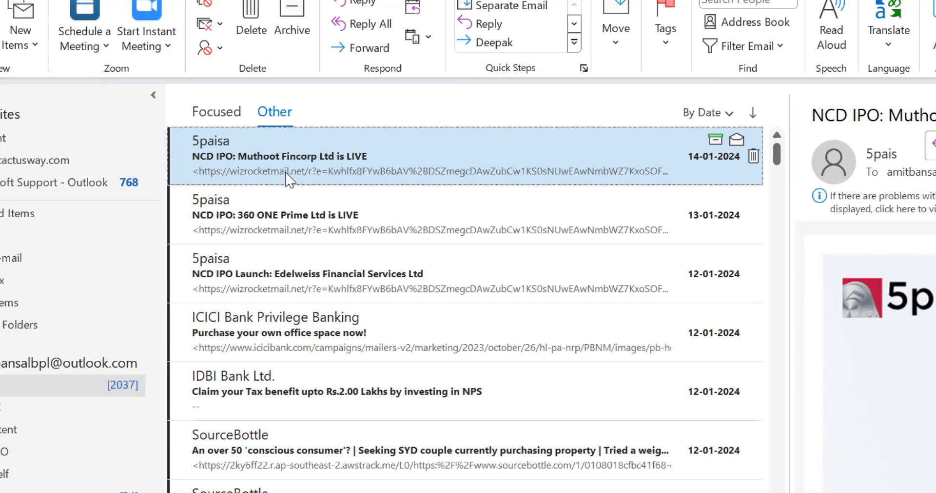
Show the Move to Focused option for the message "NCD IPO: Muthoot Fincorp Ltd is LIVE" and dismiss it without moving the message.
{"action": "right_click", "coordinate": [291, 222]}
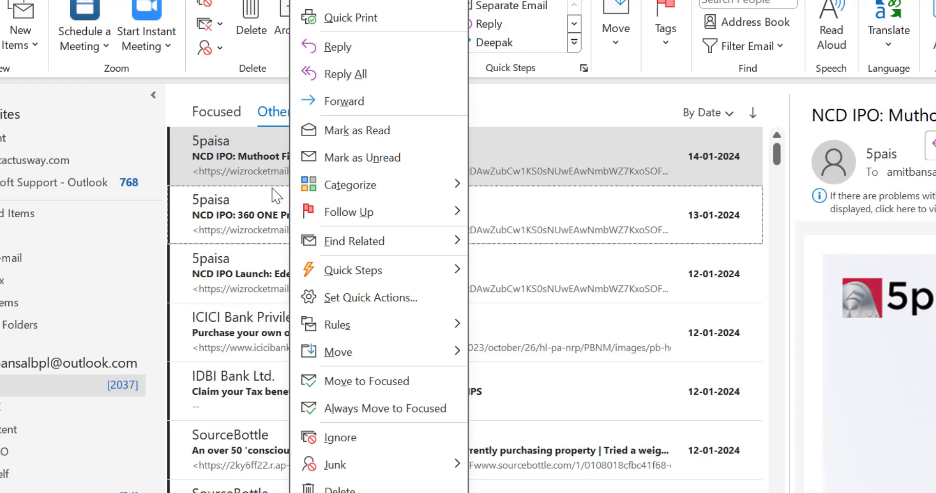
{"action": "left_click", "coordinate": [251, 157]}
{"action": "right_click", "coordinate": [251, 158]}
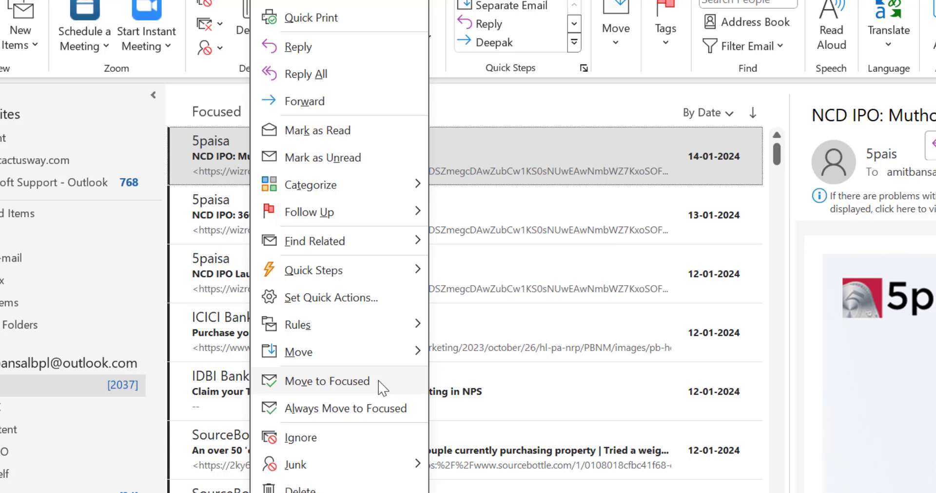
{"action": "left_click", "coordinate": [618, 104]}
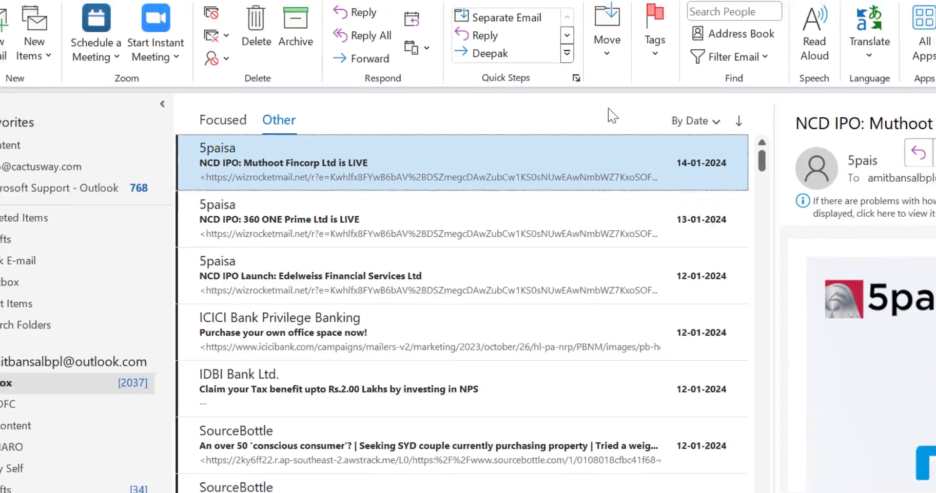